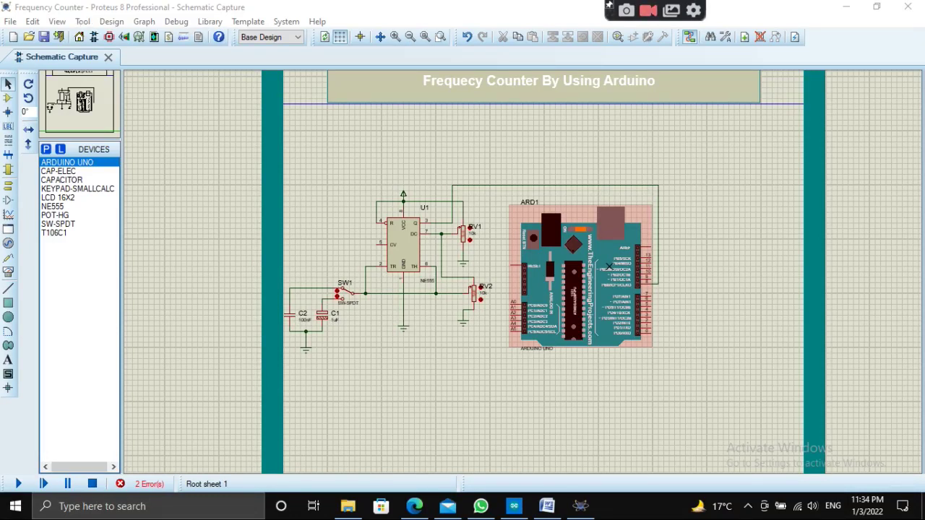
Step: Check the Frequency_Counter compile output in Arduino IDE, then return to the Proteus 555 schematic
scroll(445, 269, "up", 1)
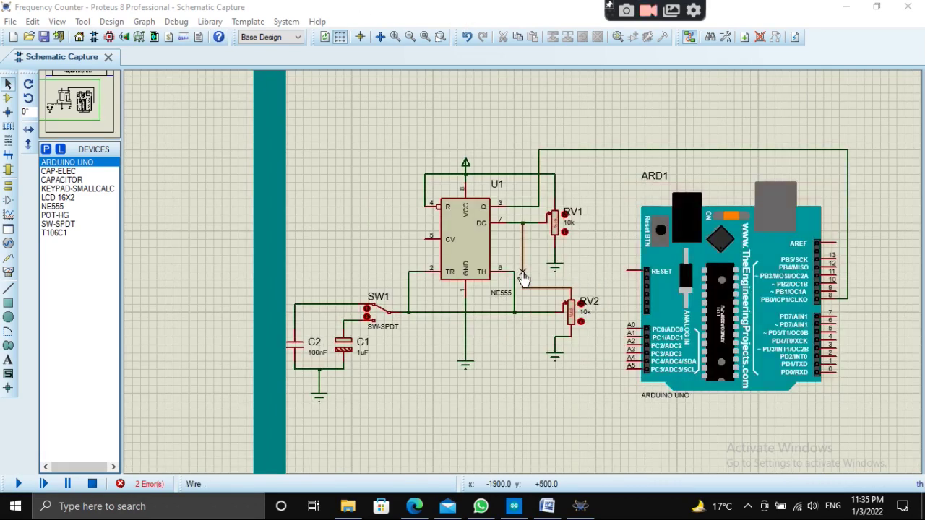
scroll(522, 274, "up", 1)
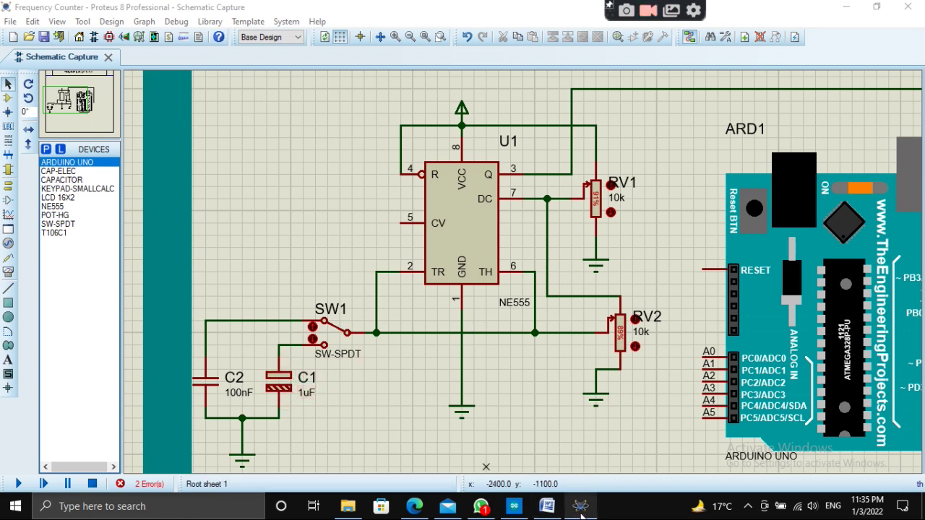
left_click(514, 506)
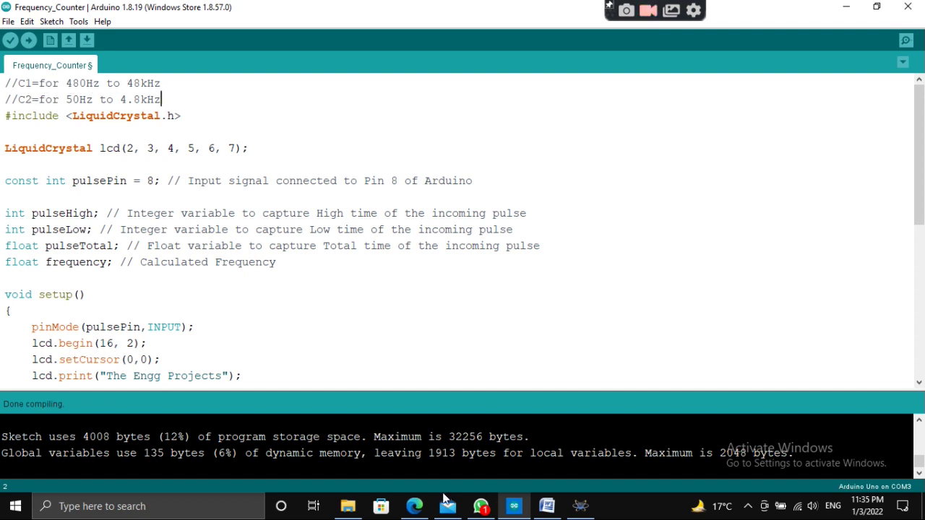
left_click(580, 508)
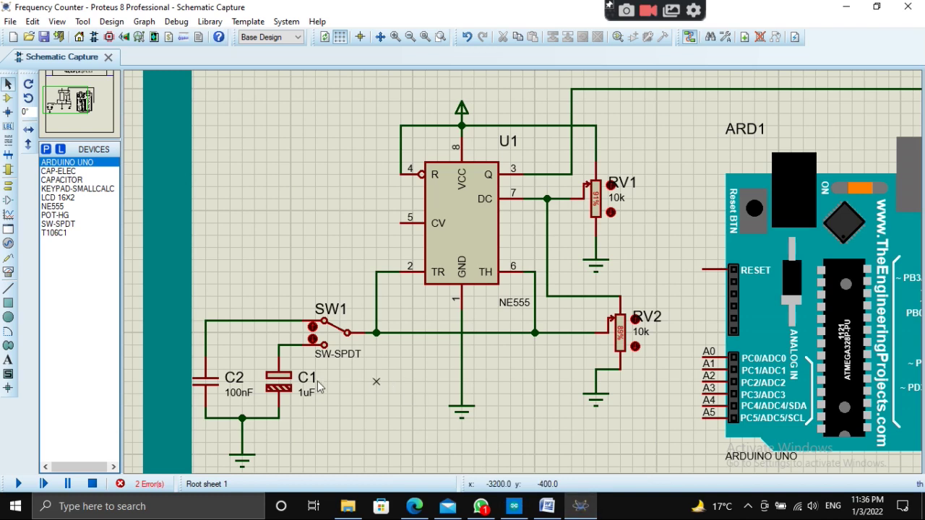
left_click(514, 506)
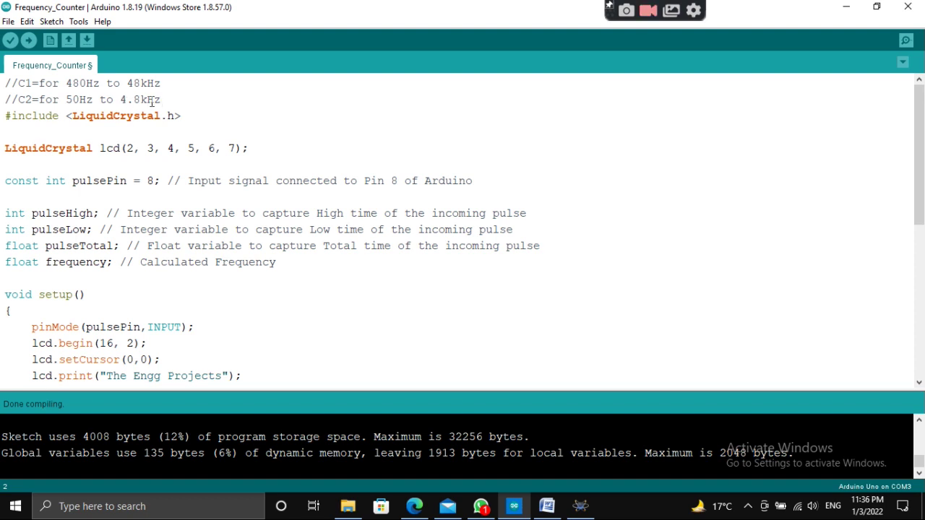
left_click(580, 506)
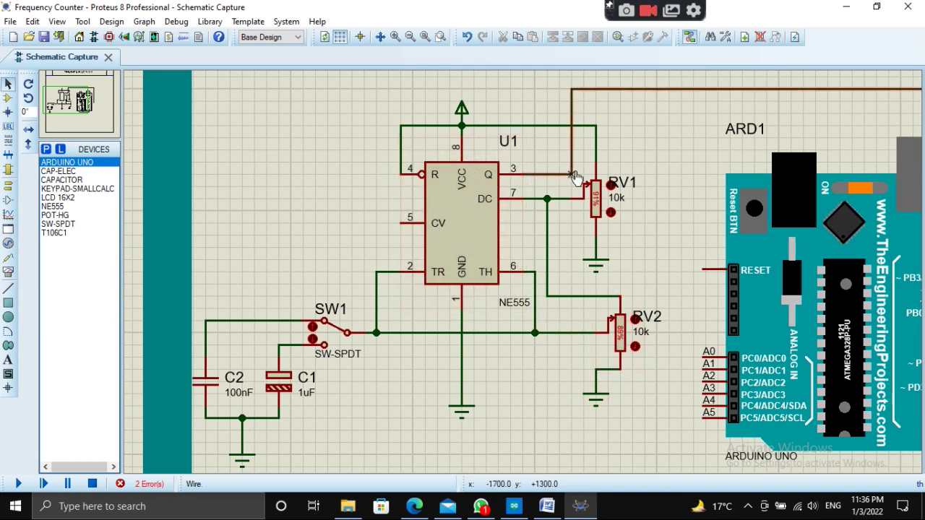
scroll(593, 179, "down", 1)
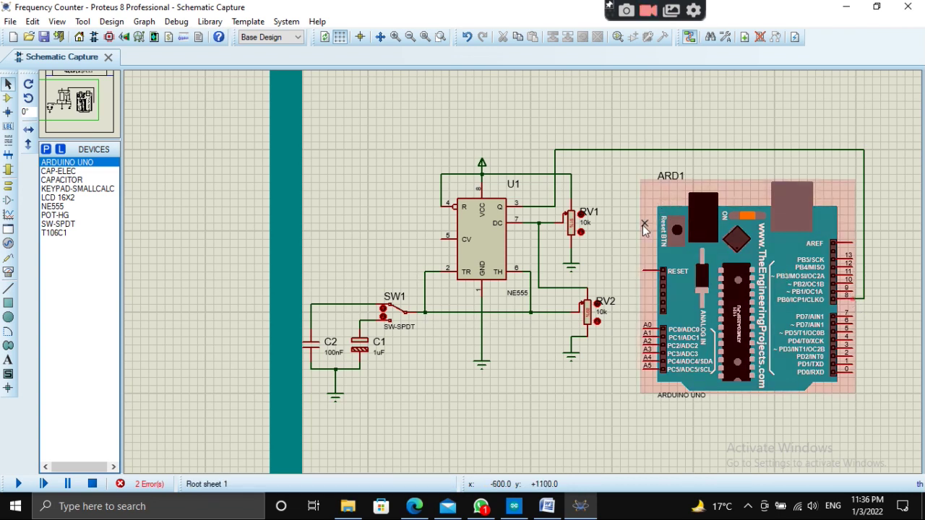
scroll(513, 270, "up", 1)
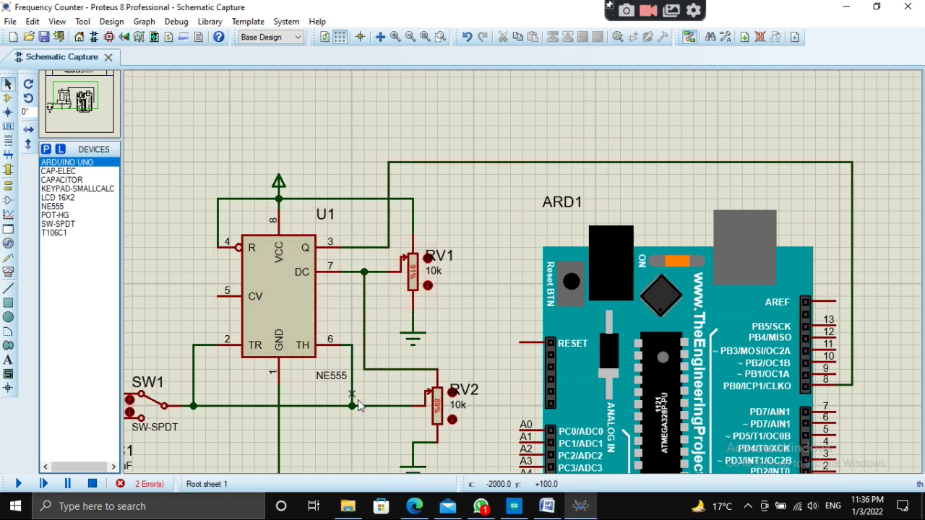
scroll(358, 400, "down", 1)
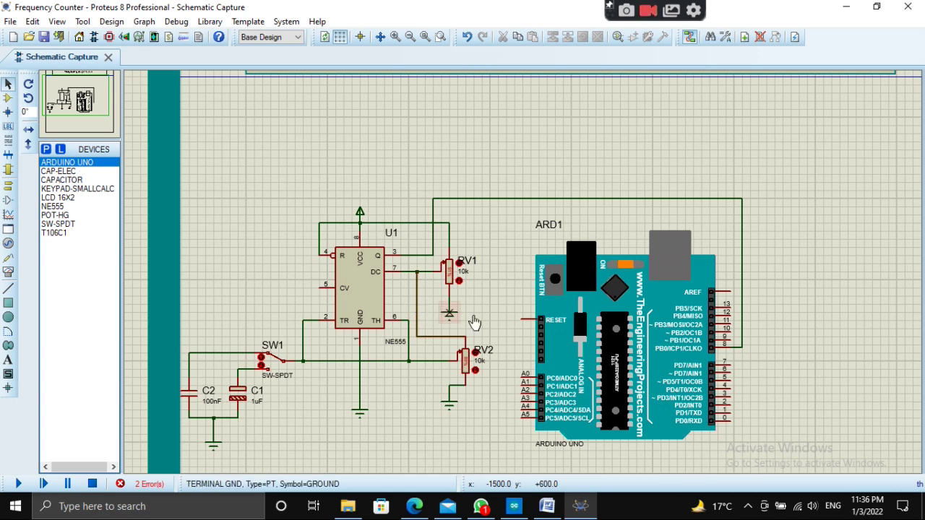
scroll(723, 315, "down", 1)
scroll(691, 268, "up", 1)
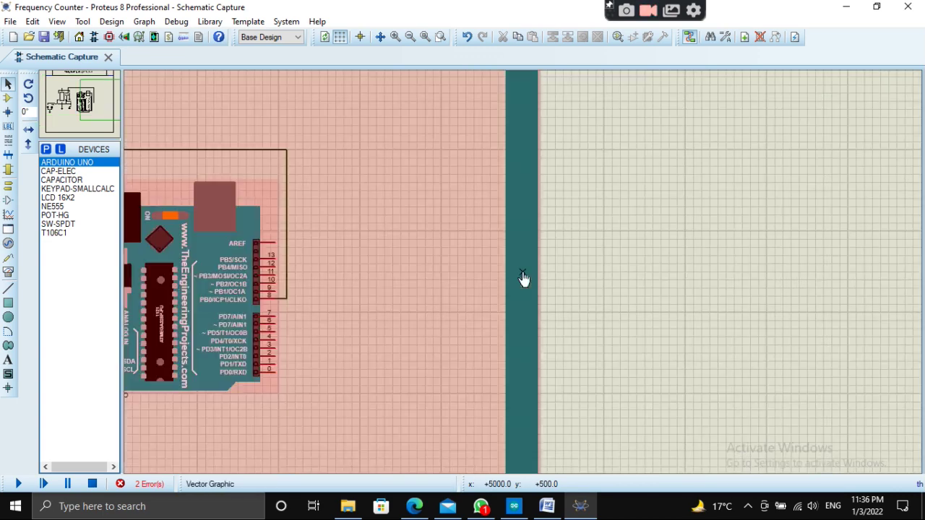
Step: Place the LCD 16X2 to the right of the Arduino UNO
left_click(58, 197)
left_click(426, 205)
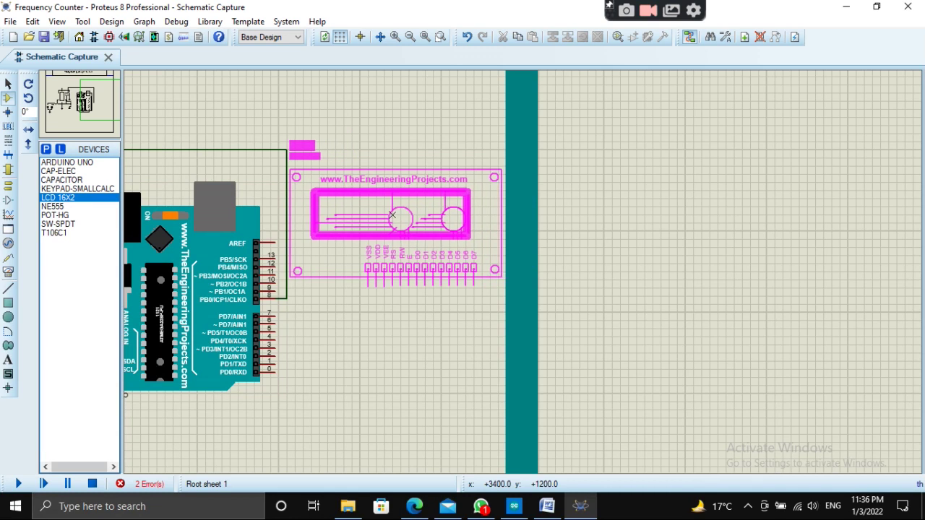
left_click(411, 213)
Step: Wire Arduino pins 2–7 to LCD RS, E, D4, D5, D6 and D7
left_click(275, 355)
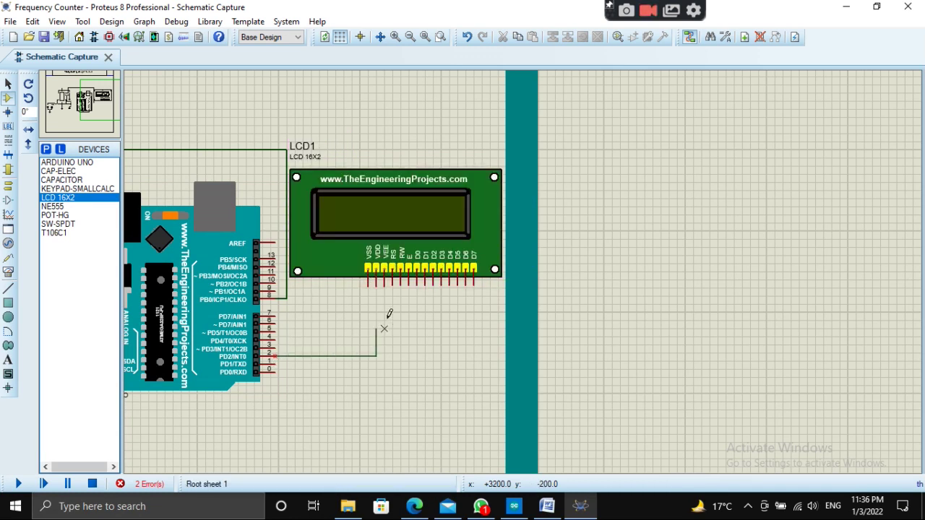
left_click(392, 284)
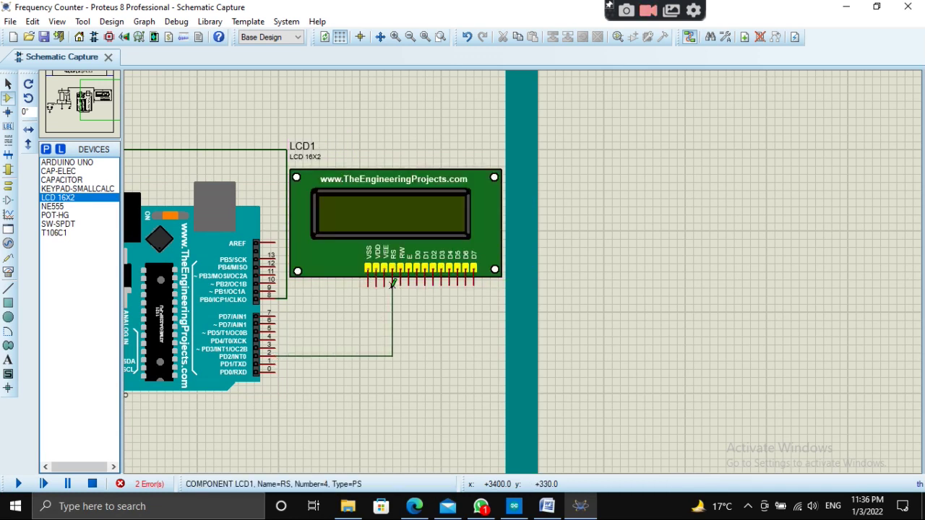
left_click(277, 347)
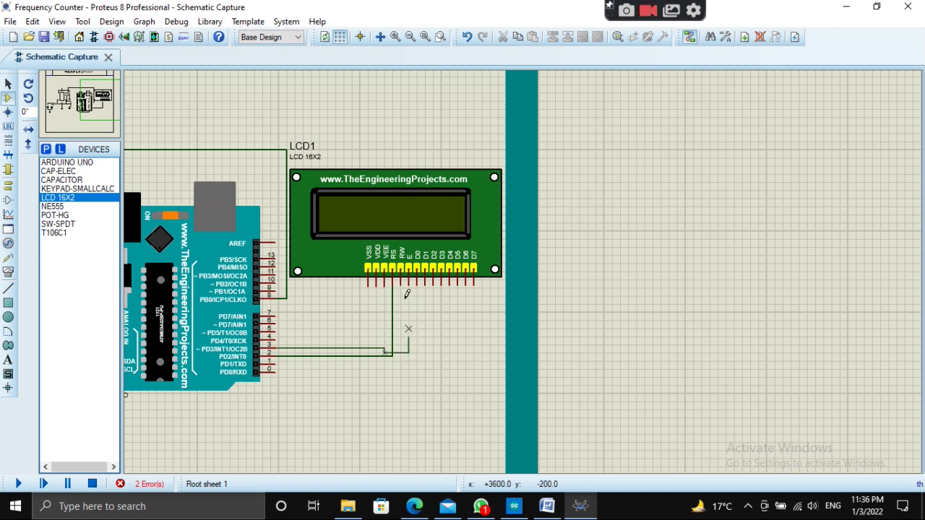
left_click(409, 286)
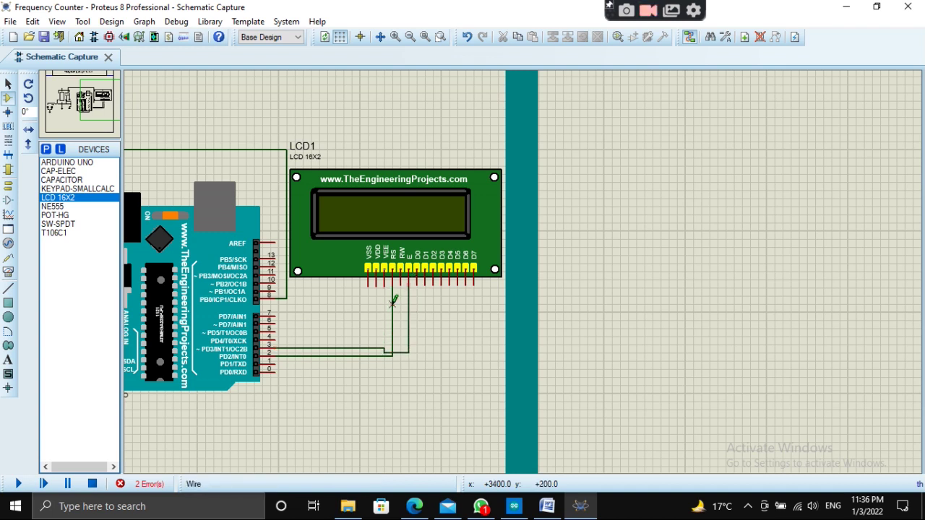
left_click(276, 337)
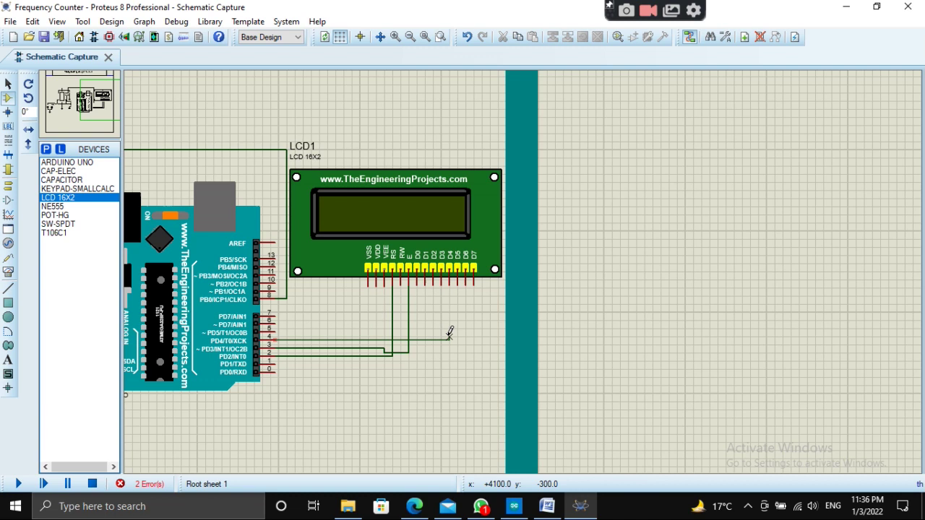
left_click(449, 284)
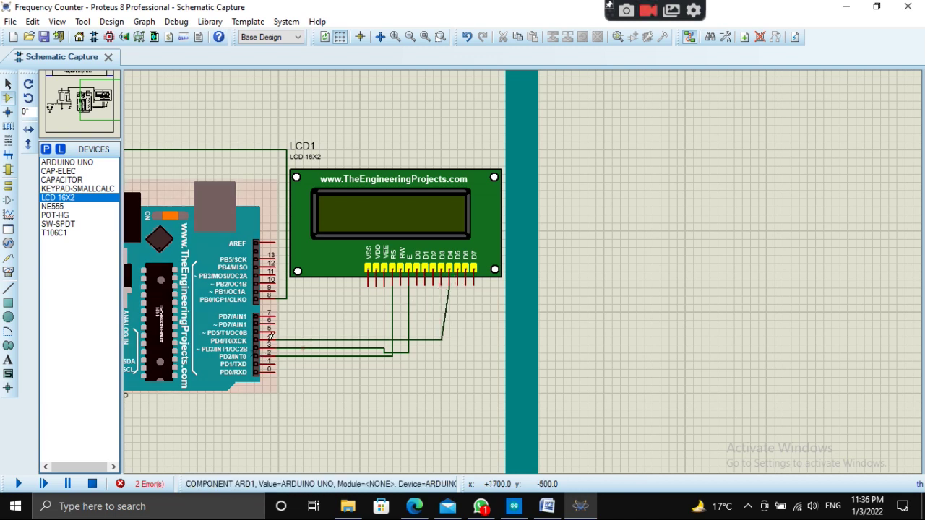
left_click(276, 329)
left_click(457, 284)
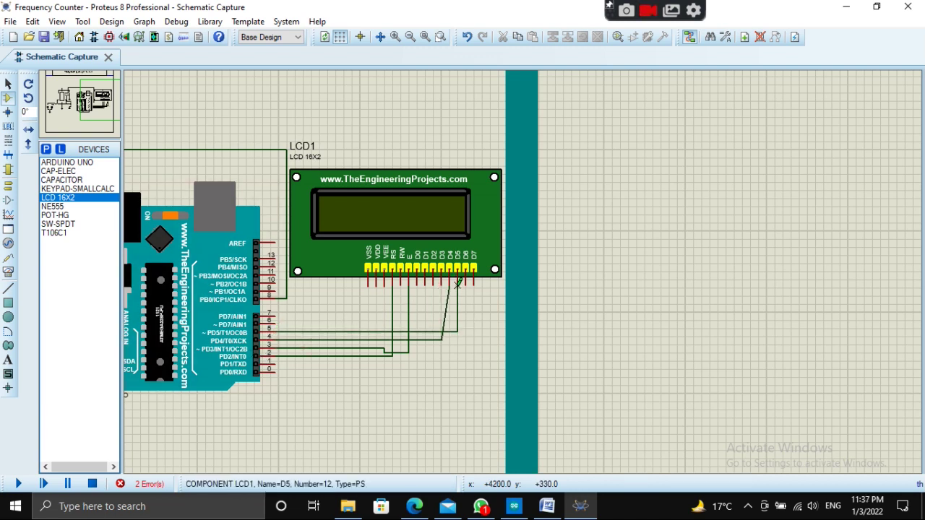
left_click(278, 322)
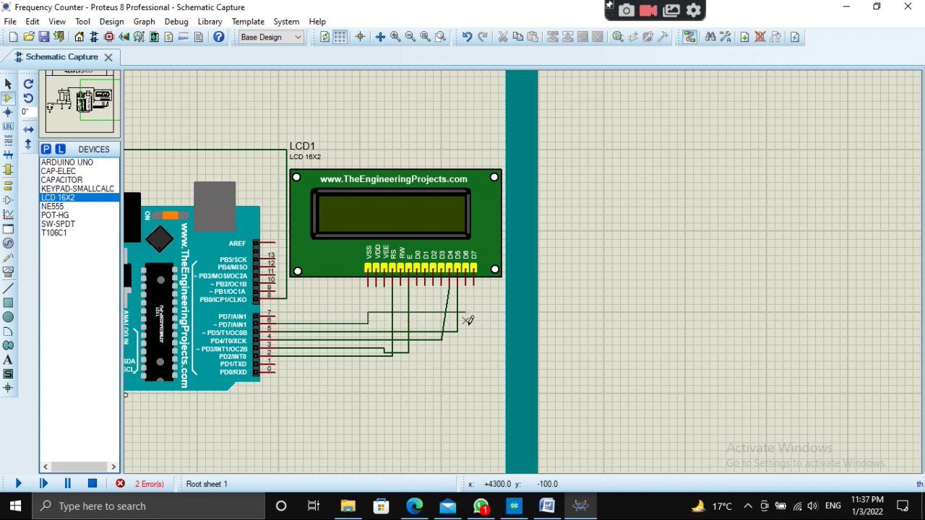
left_click(466, 284)
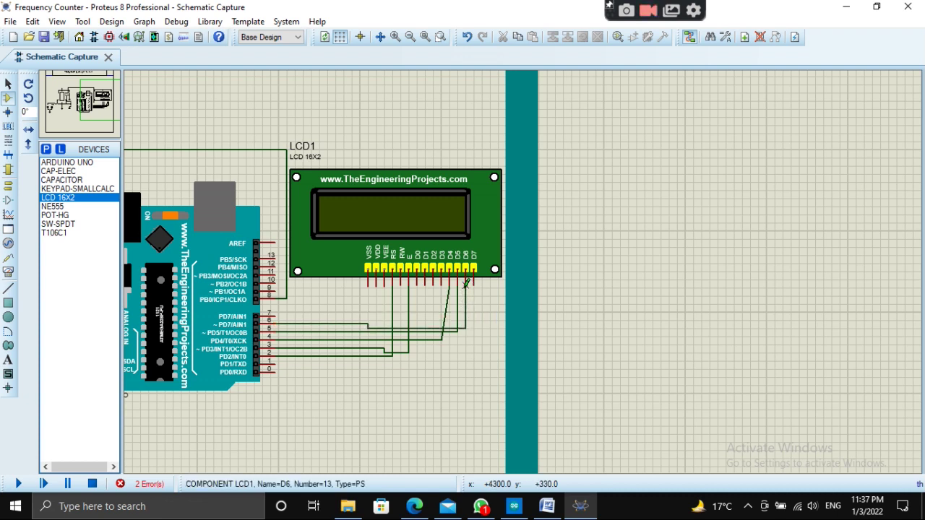
left_click(278, 313)
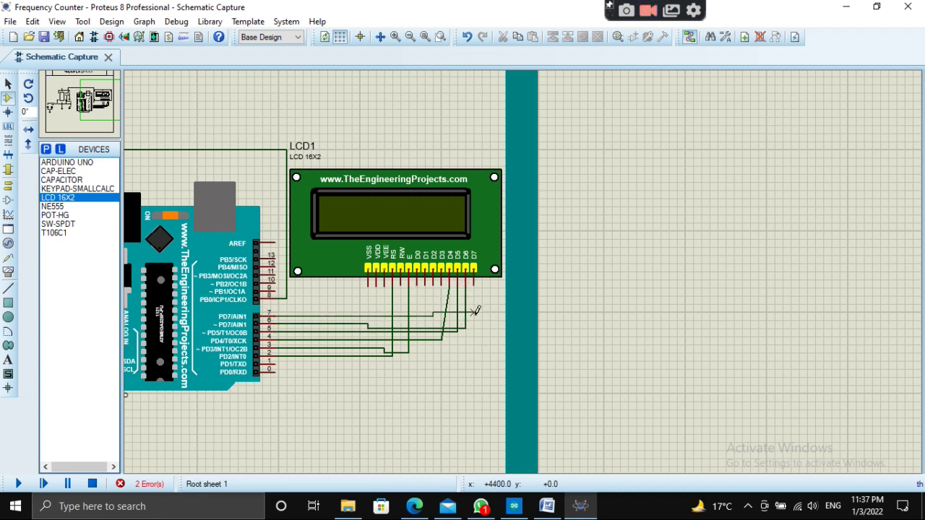
left_click(474, 284)
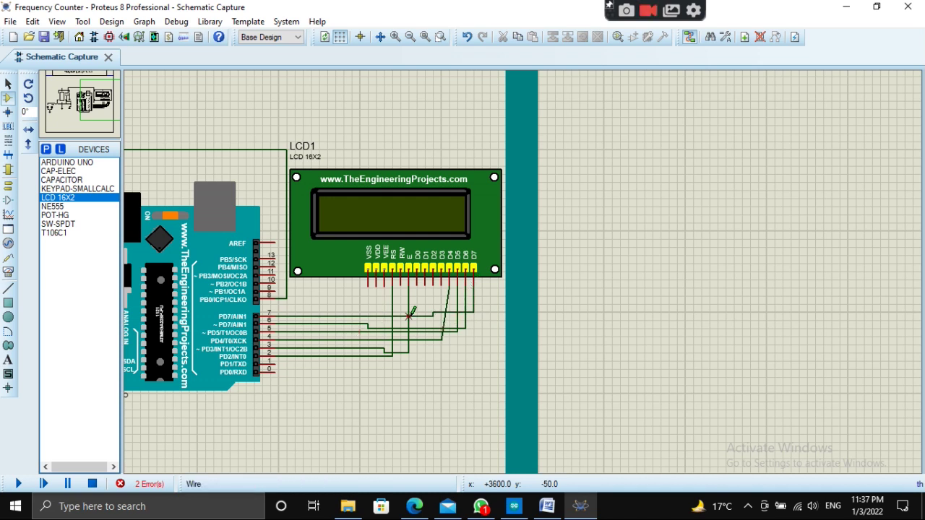
Step: Replace the diagonal pin 4 wire with a clean wire to LCD D4, then enter Terminals Mode
right_click(441, 339)
left_click(489, 194)
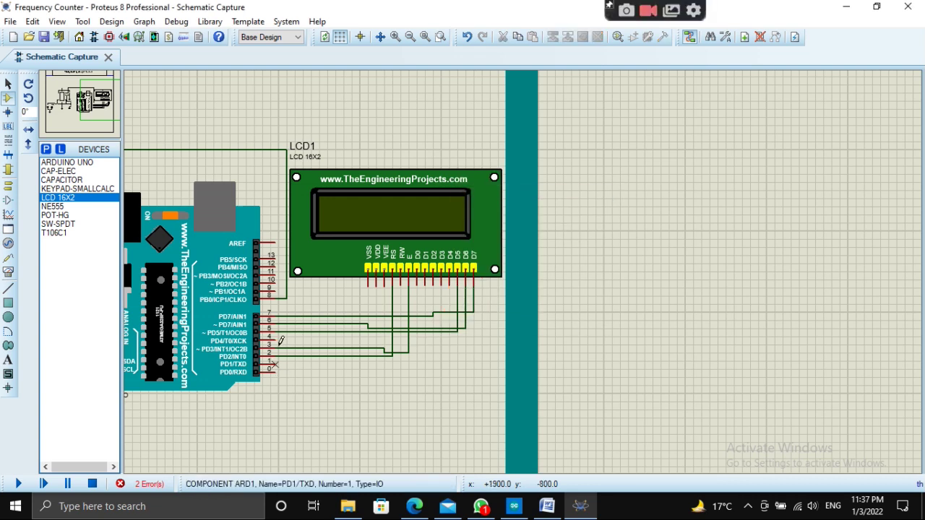
left_click(276, 336)
left_click(450, 287)
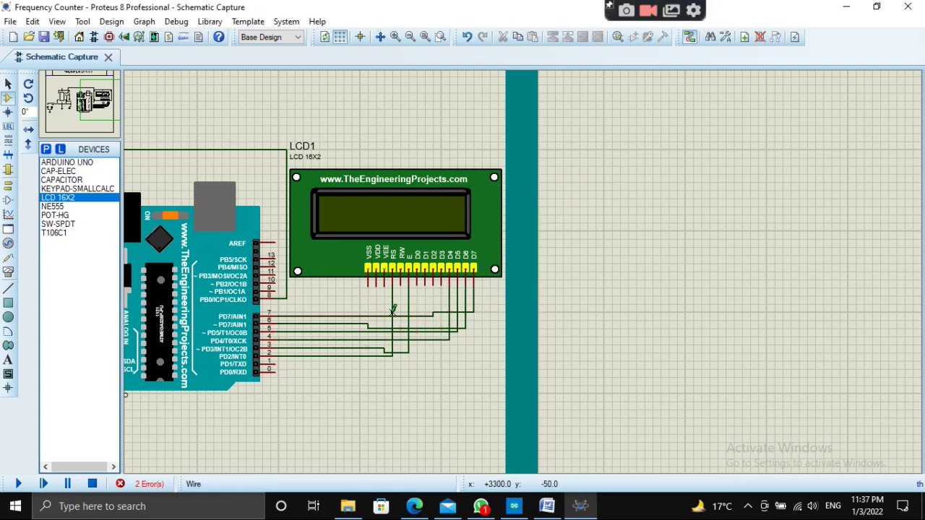
left_click(8, 185)
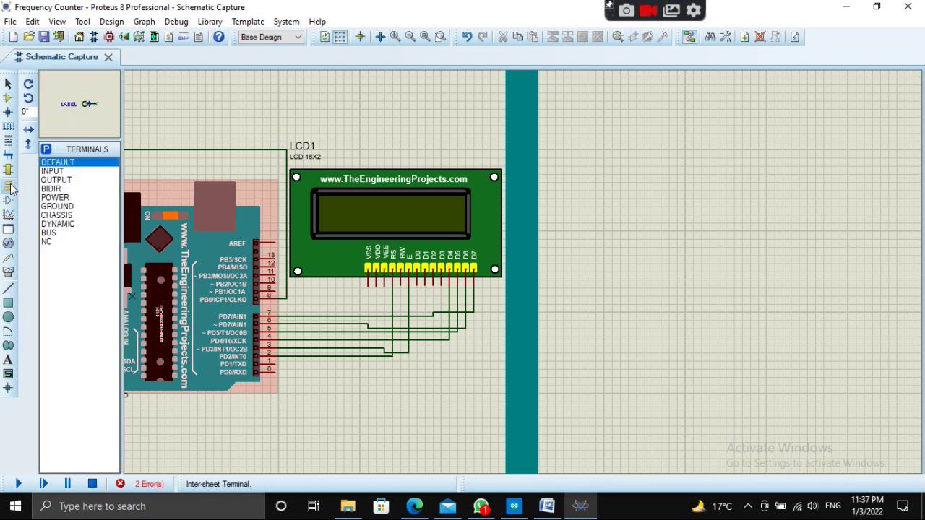
Step: Ground the LCD RW pin with a GROUND terminal and wire VSS to VEE
left_click(55, 207)
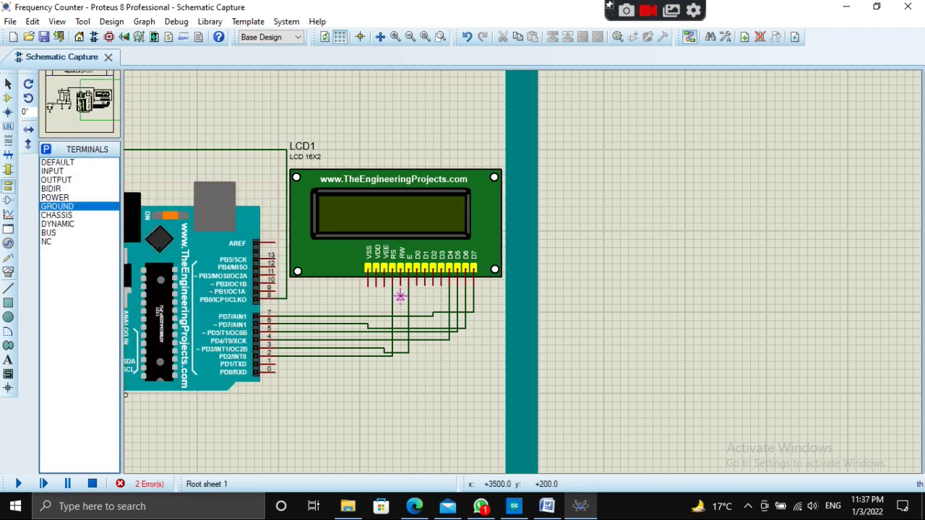
scroll(400, 296, "up", 2)
left_click(522, 270)
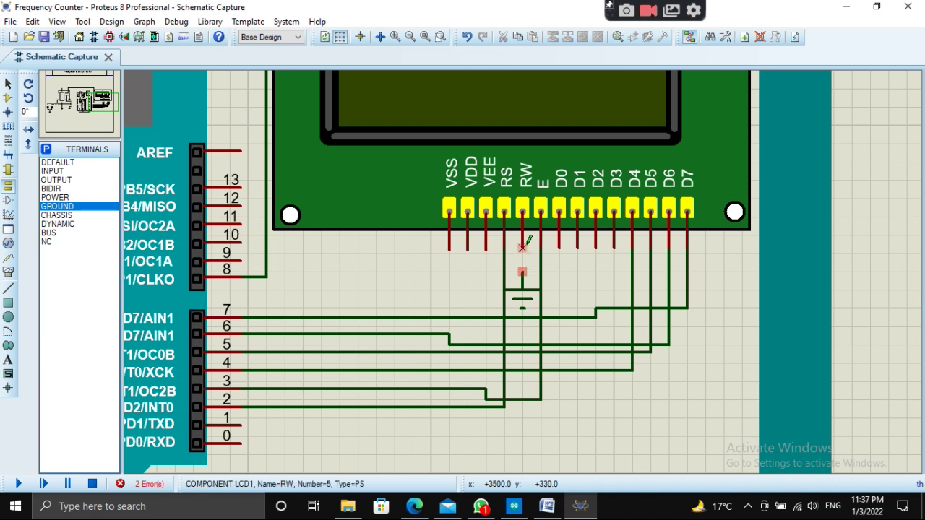
left_click(522, 247)
left_click(522, 272)
left_click(449, 250)
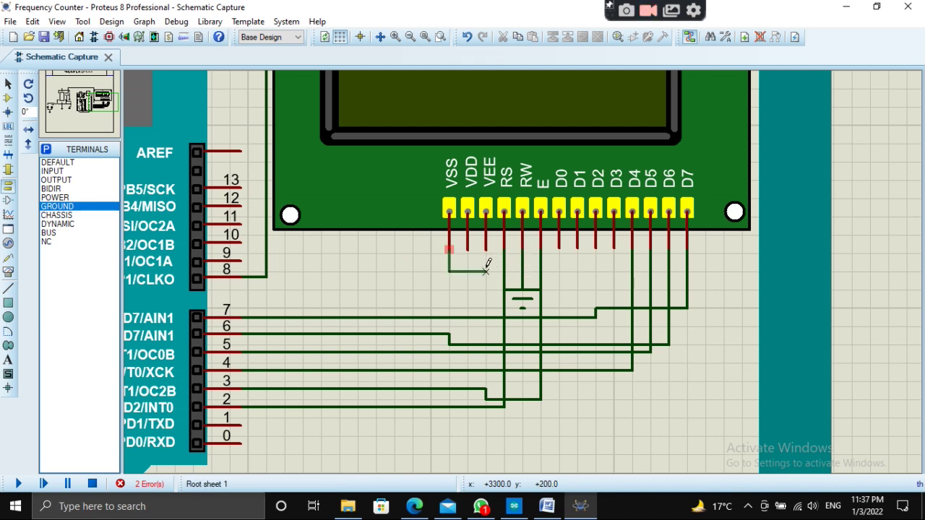
left_click(485, 250)
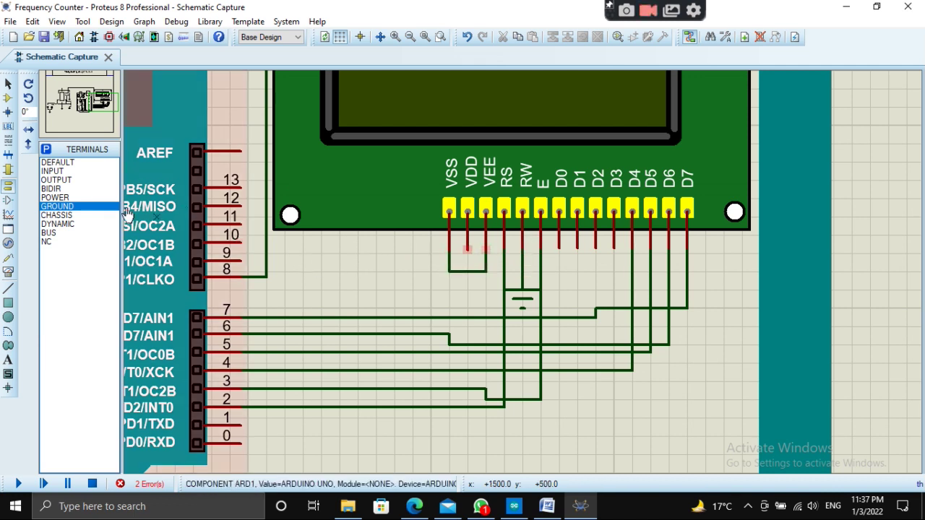
Step: Add a Y-mirrored POWER terminal below VDD and wire it to the pin
left_click(58, 198)
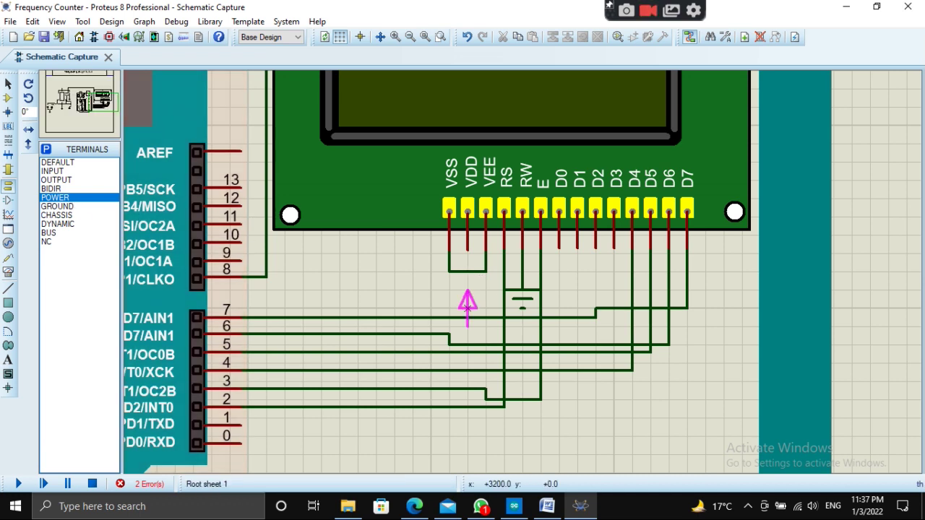
left_click(467, 300)
right_click(469, 299)
left_click(521, 174)
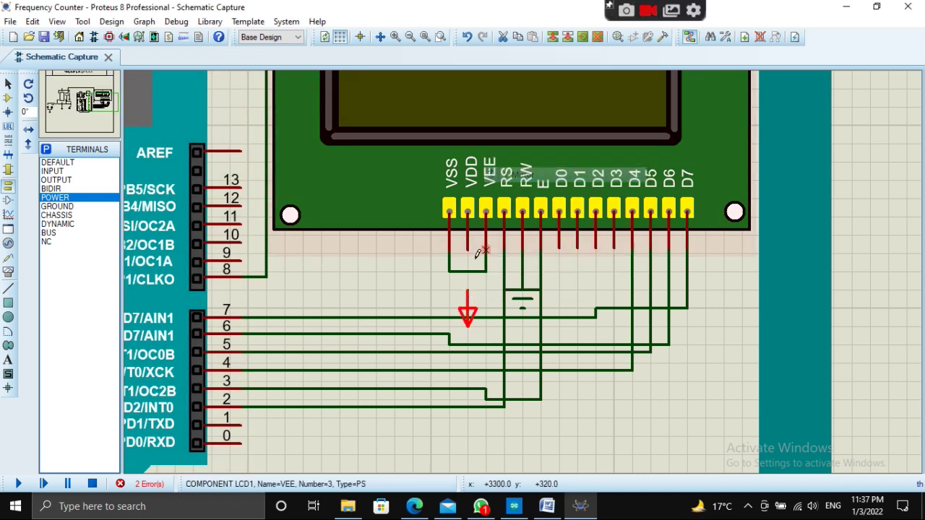
left_click(467, 271)
left_click(468, 291)
scroll(518, 245, "down", 2)
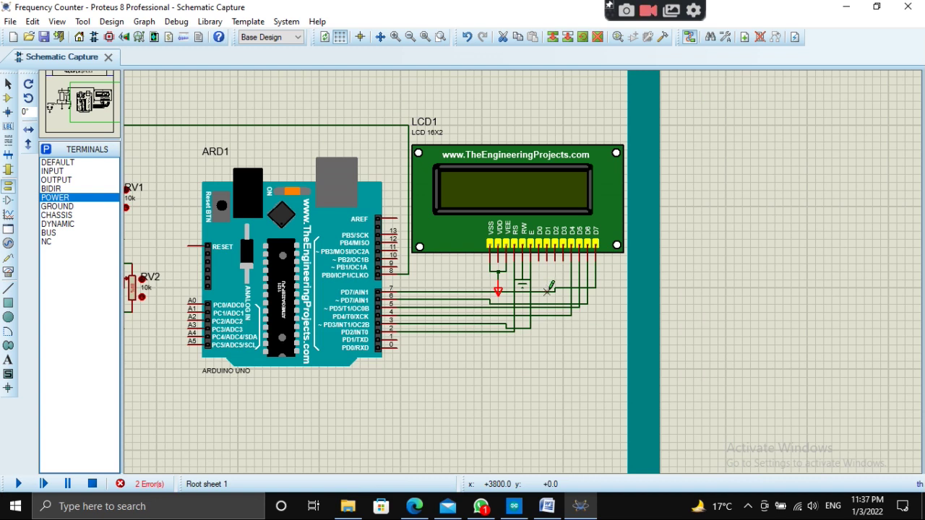
scroll(343, 312, "down", 3)
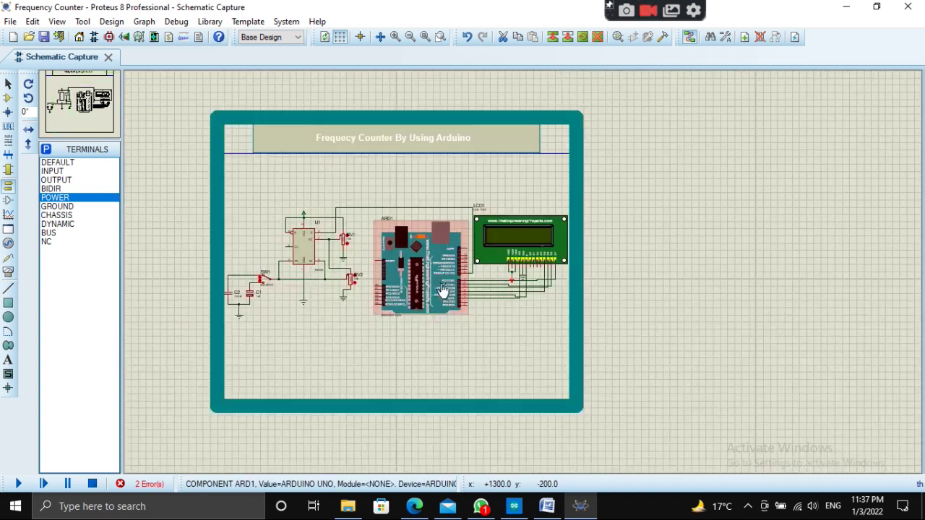
Step: Show the Frequency_Counter sketch and highlight its #include <LiquidCrystal.h> line
left_click(518, 507)
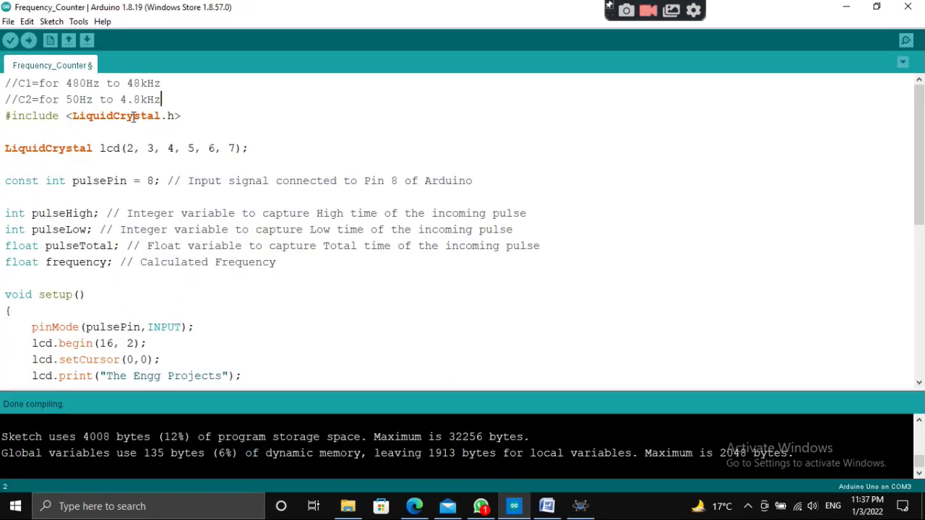
left_click_drag(181, 117, 4, 119)
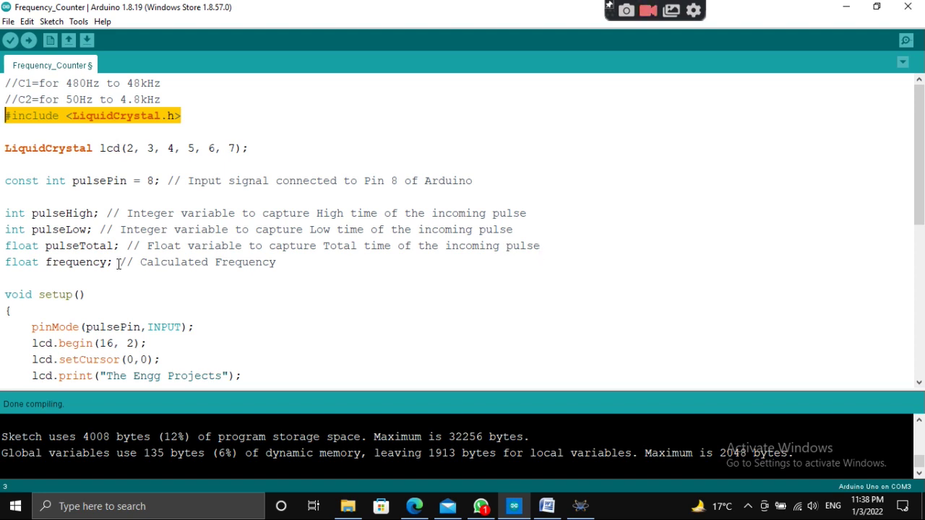
Step: Highlight the setup() code: the pinMode line and LCD setup through delay(1000)
scroll(82, 236, "down", 2)
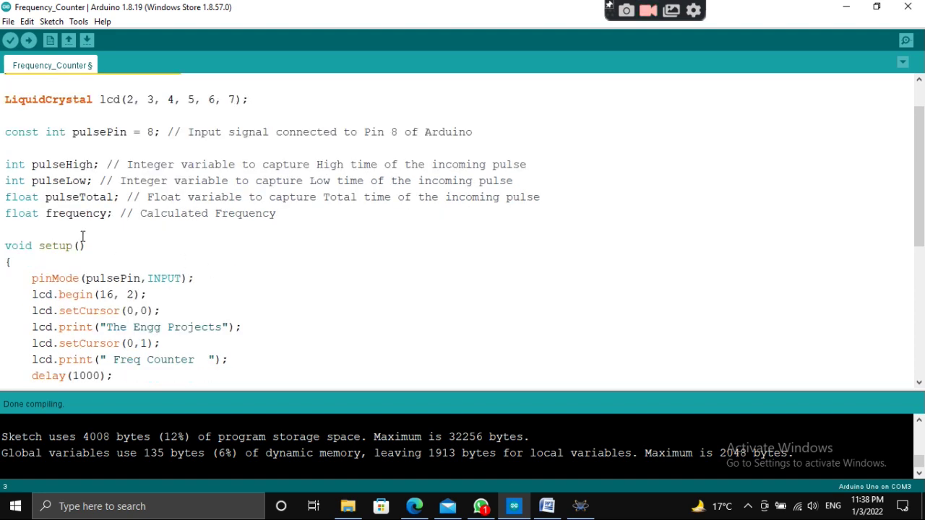
scroll(18, 208, "down", 1)
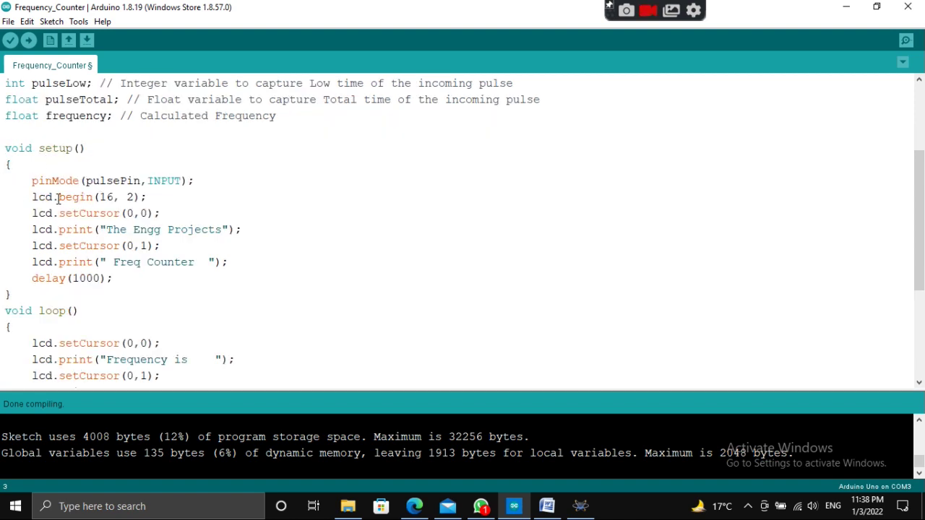
left_click_drag(30, 182, 204, 181)
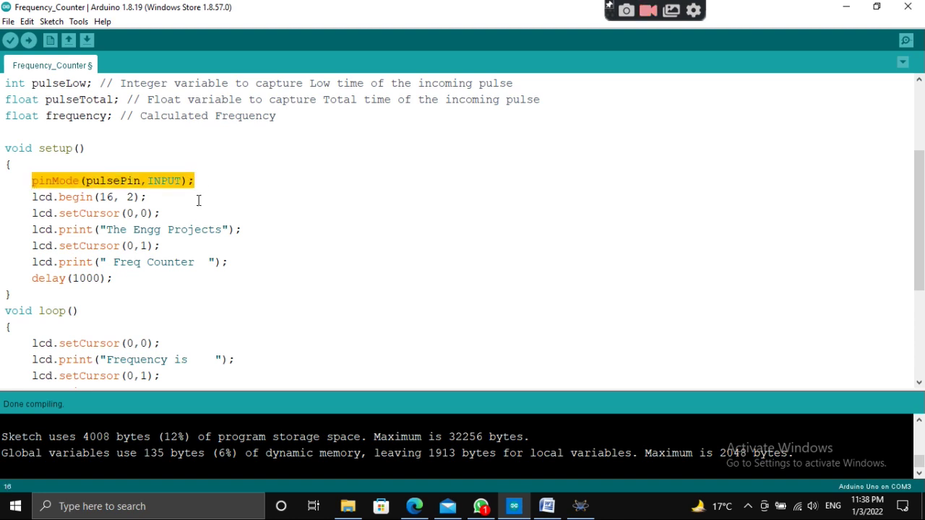
left_click(191, 209)
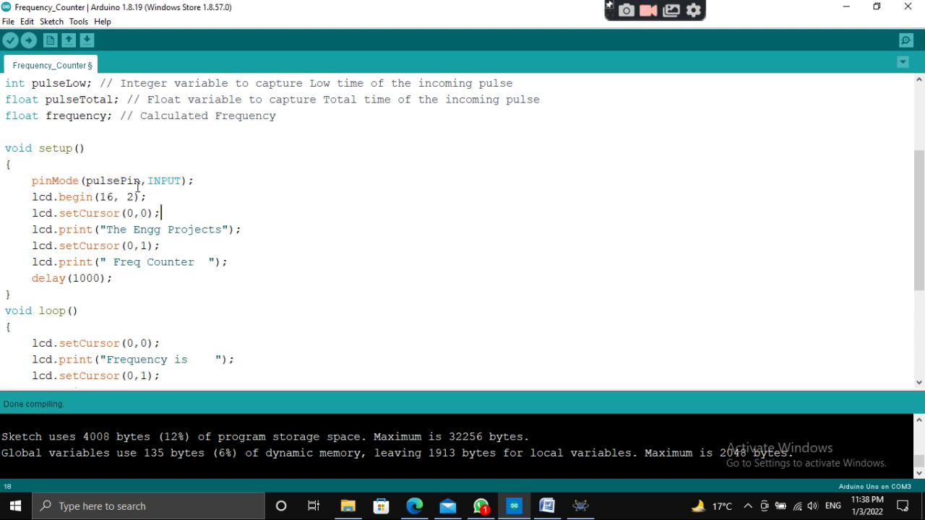
scroll(136, 195, "down", 1)
left_click_drag(32, 148, 118, 225)
Step: Highlight the loop() LCD printing code and the 1000000/pulseTotal frequency calculation
scroll(15, 197, "down", 2)
scroll(33, 182, "down", 1)
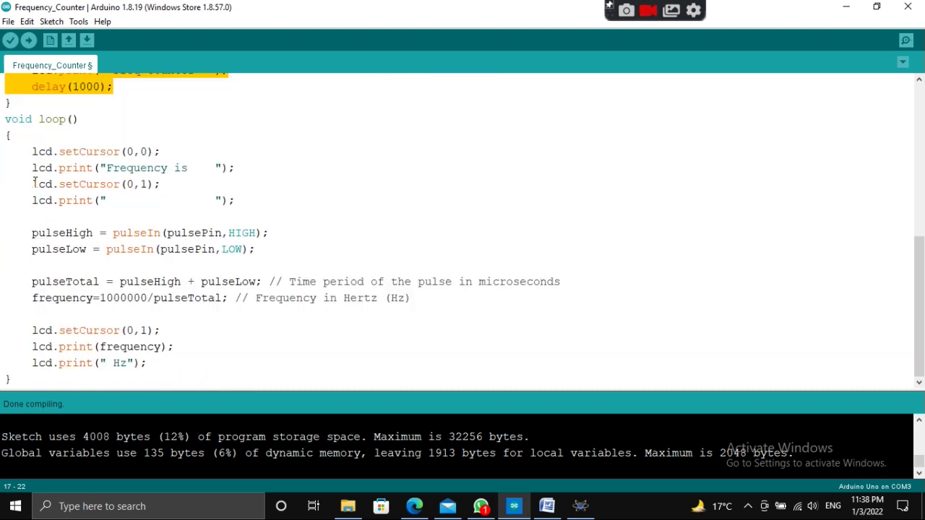
left_click_drag(38, 152, 198, 355)
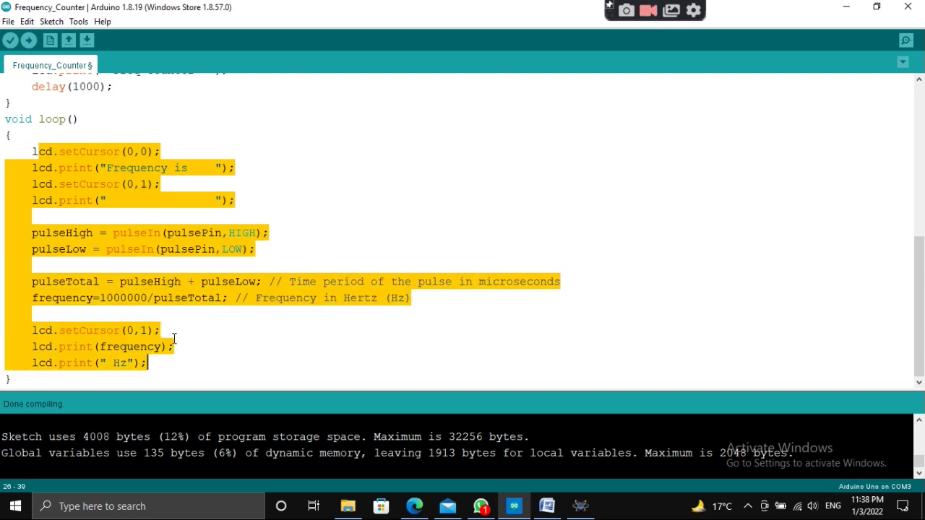
left_click(174, 341)
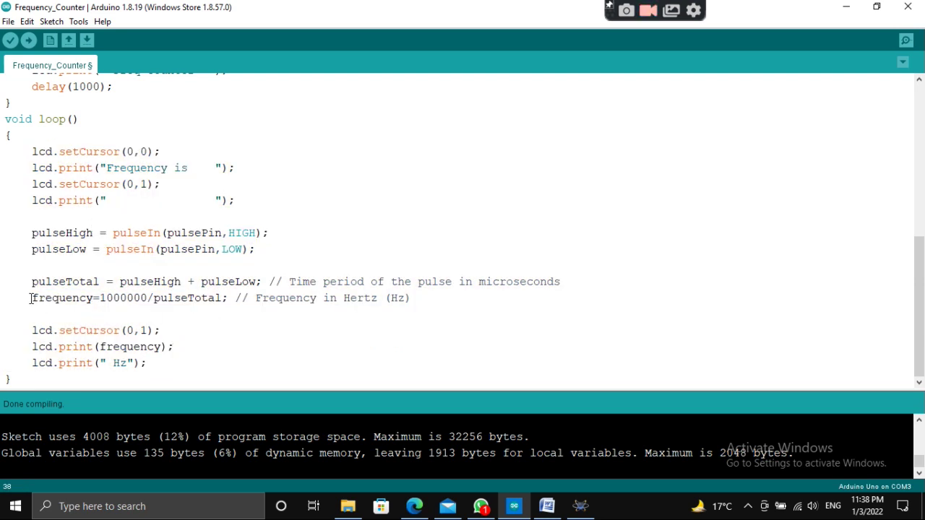
left_click_drag(33, 289, 518, 308)
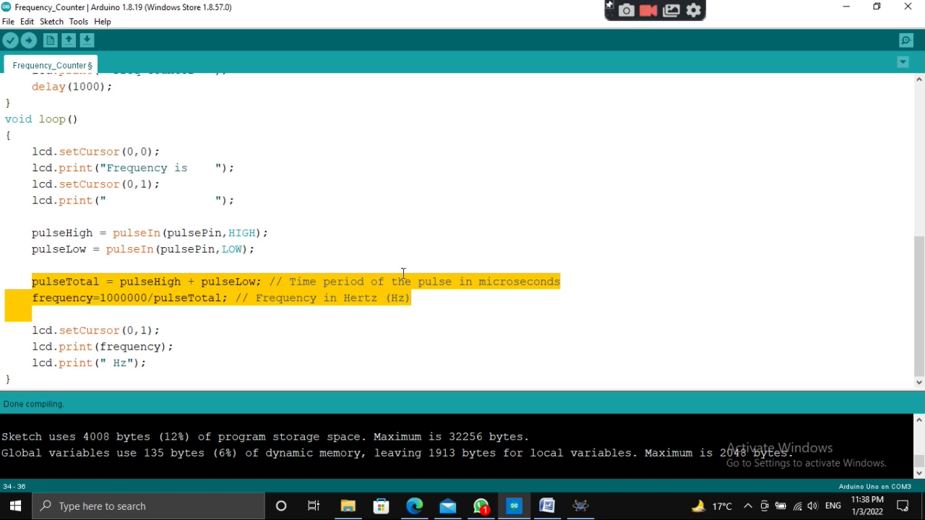
left_click(52, 21)
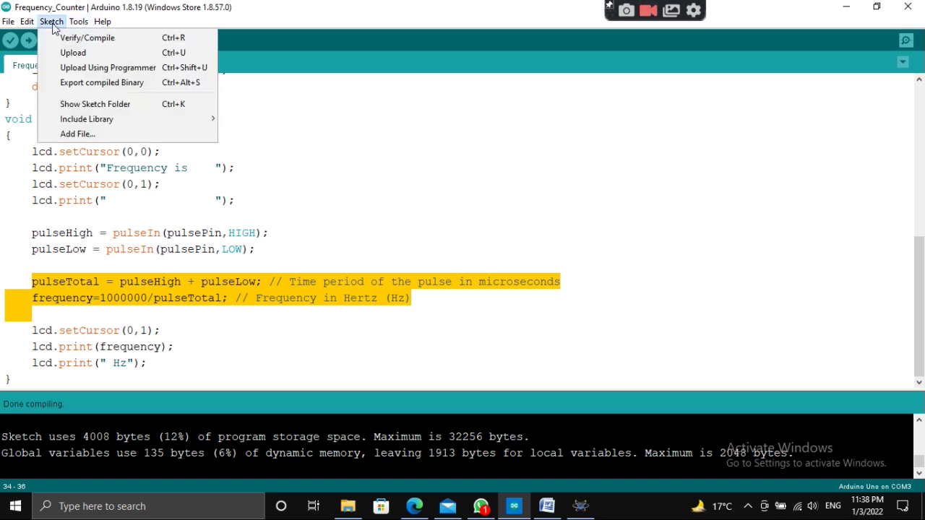
Step: Compile the Frequency_Counter sketch with Export compiled Binary
left_click(80, 84)
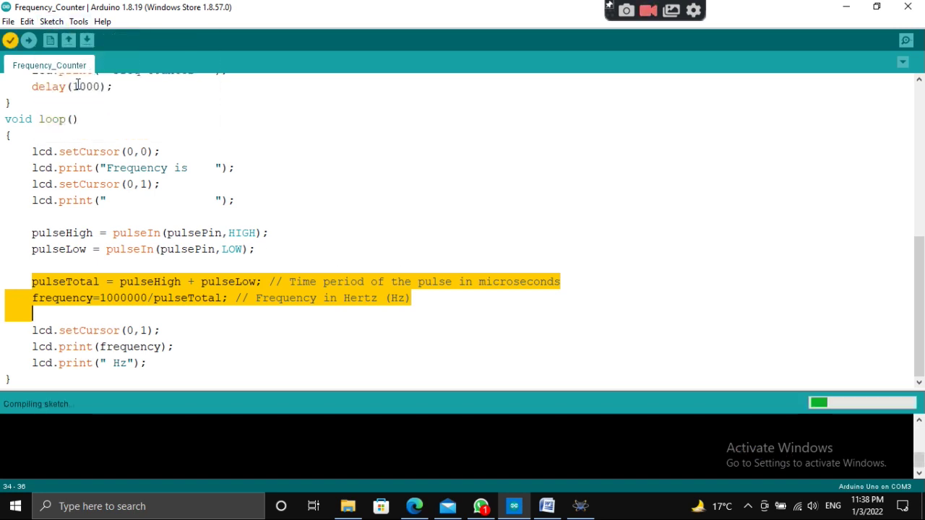